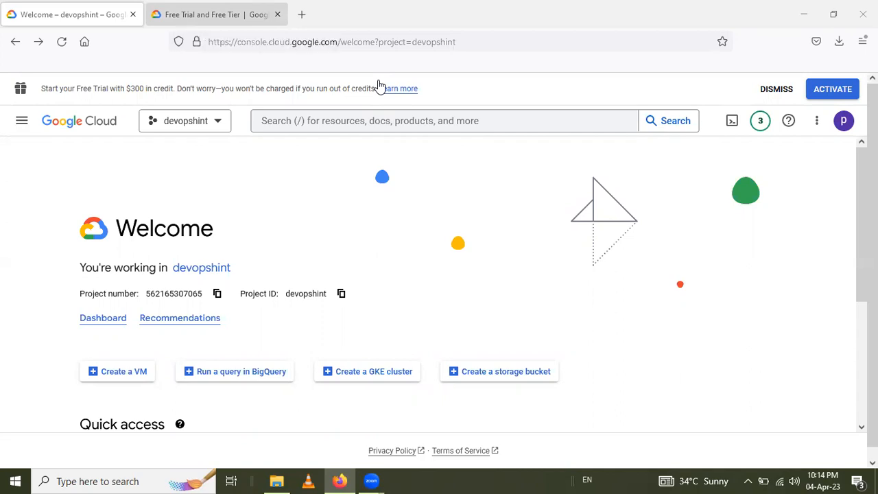
# Step: View the Google Cloud free trial page and the Compute Engine entries in the console's navigation for the devopshint project
pyautogui.click(218, 15)
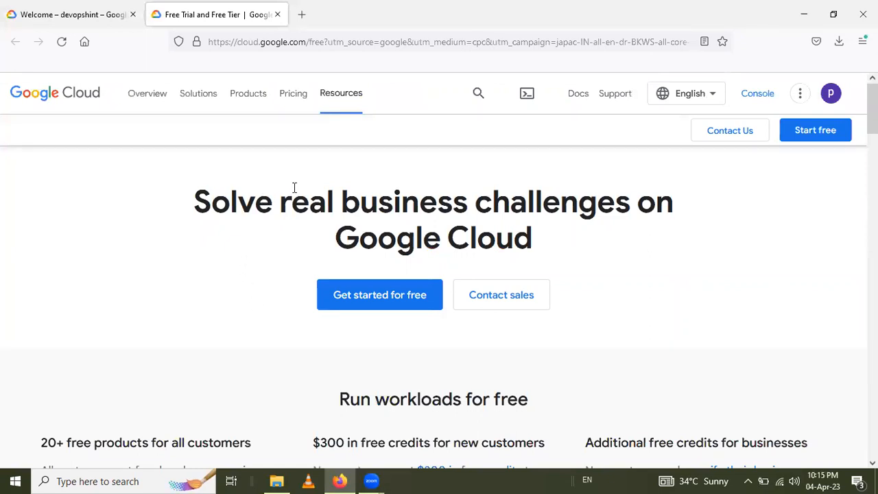
pyautogui.click(80, 19)
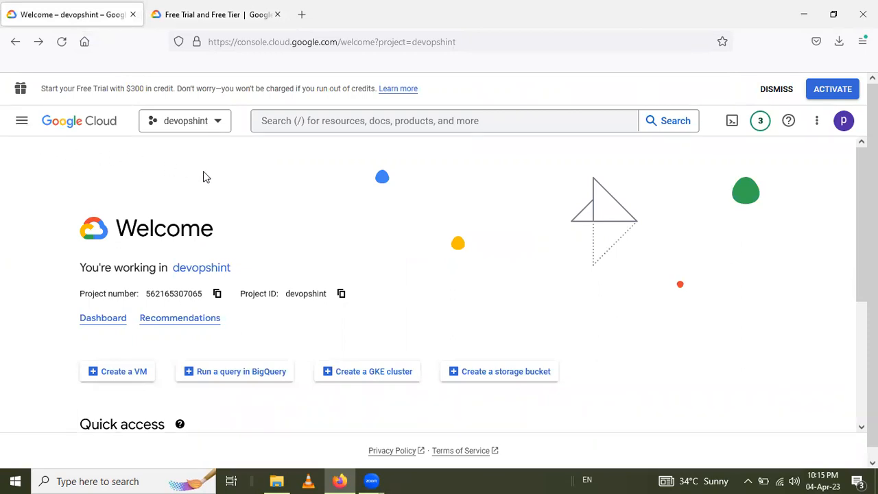
pyautogui.click(25, 131)
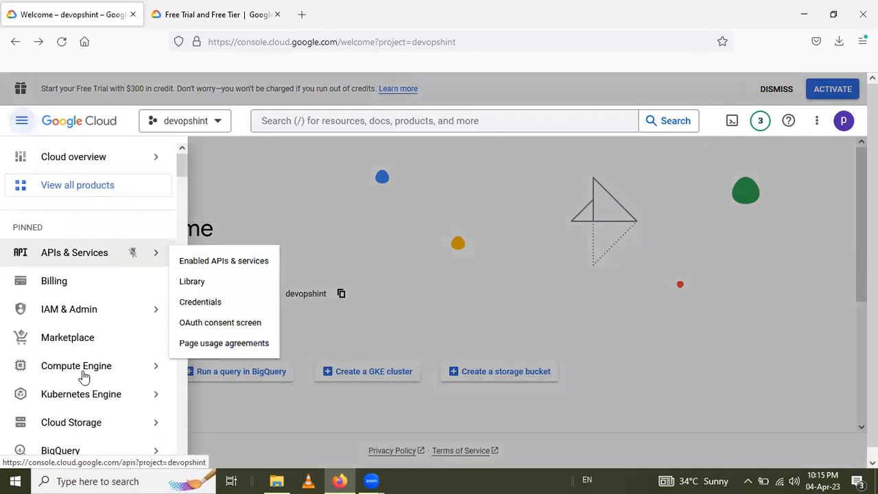
pyautogui.moveTo(83, 375)
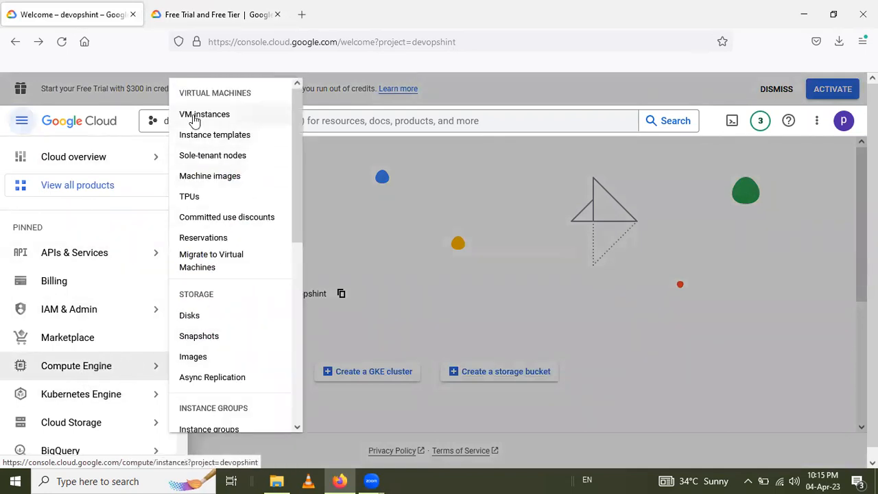
pyautogui.click(401, 232)
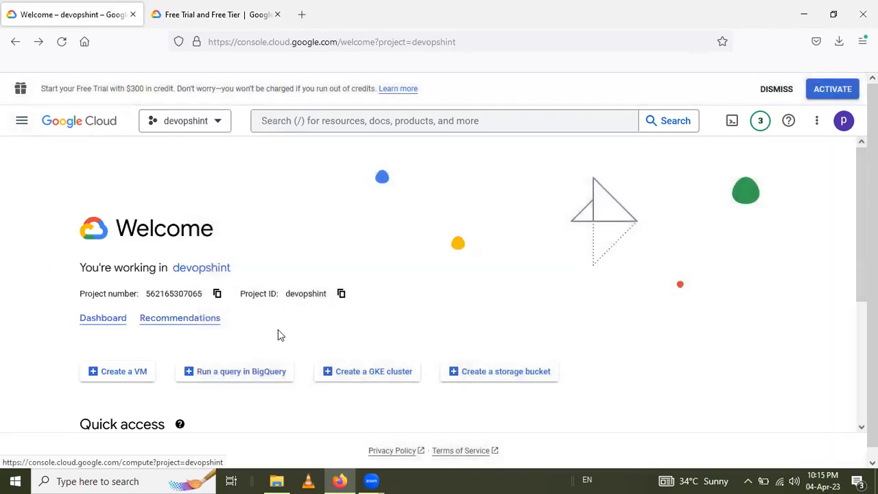
# Step: Start creating a new VM instance in the devopshint project and name it ubuntu
pyautogui.click(113, 379)
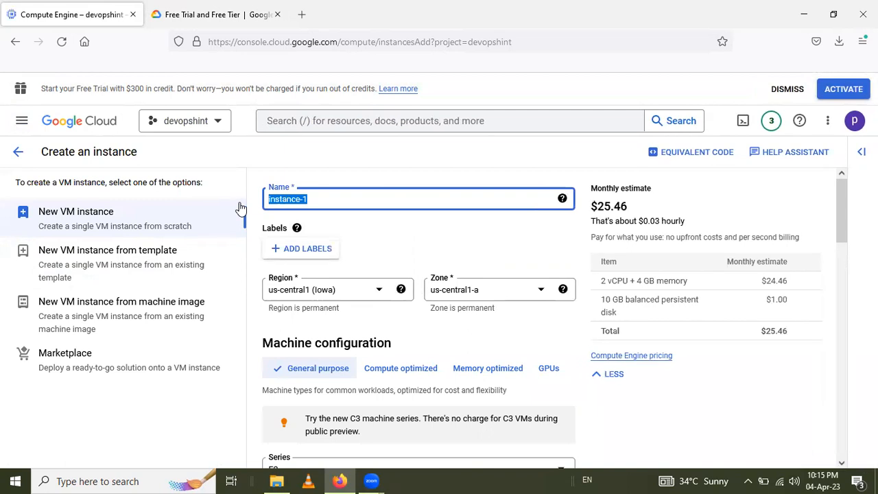
pyautogui.write('ubuntu')
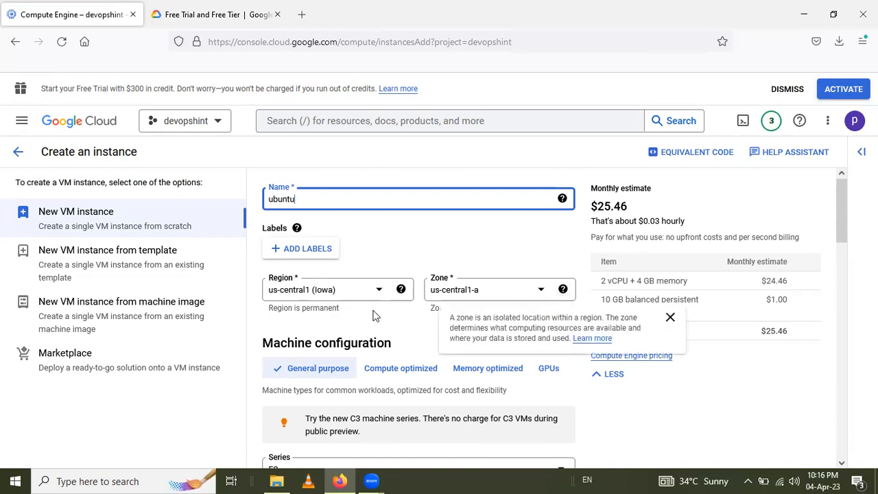
pyautogui.click(310, 249)
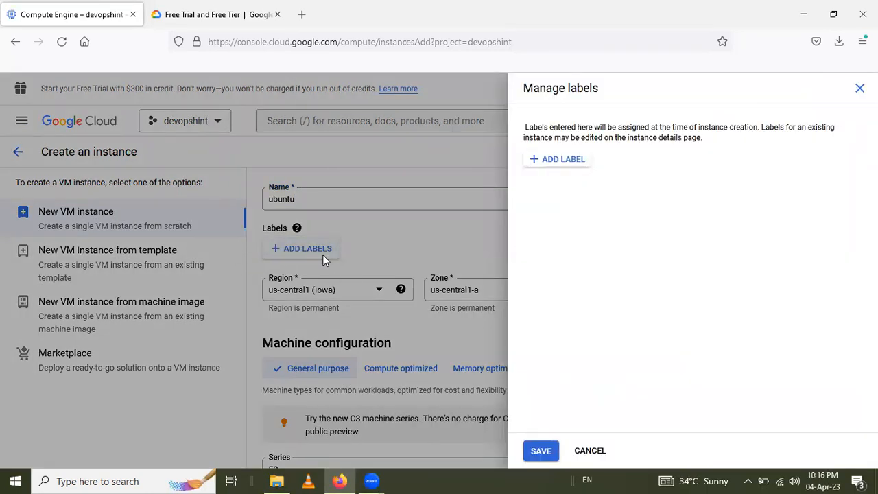
pyautogui.click(566, 164)
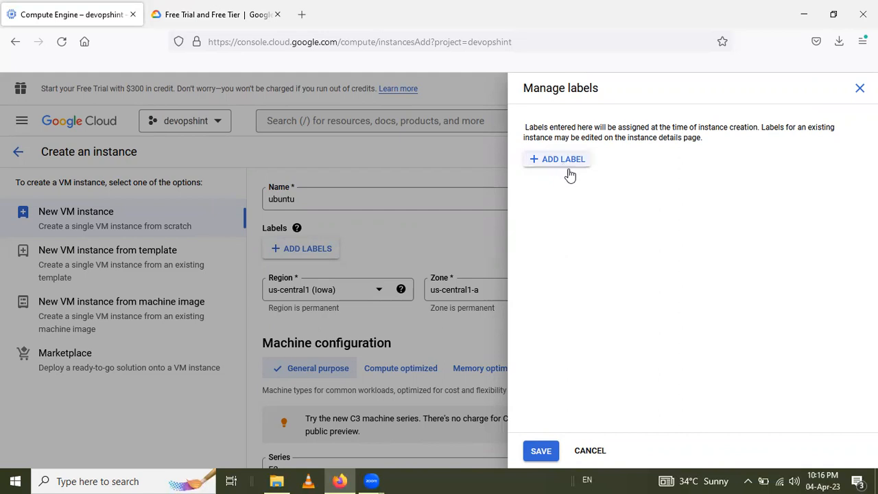
pyautogui.click(537, 166)
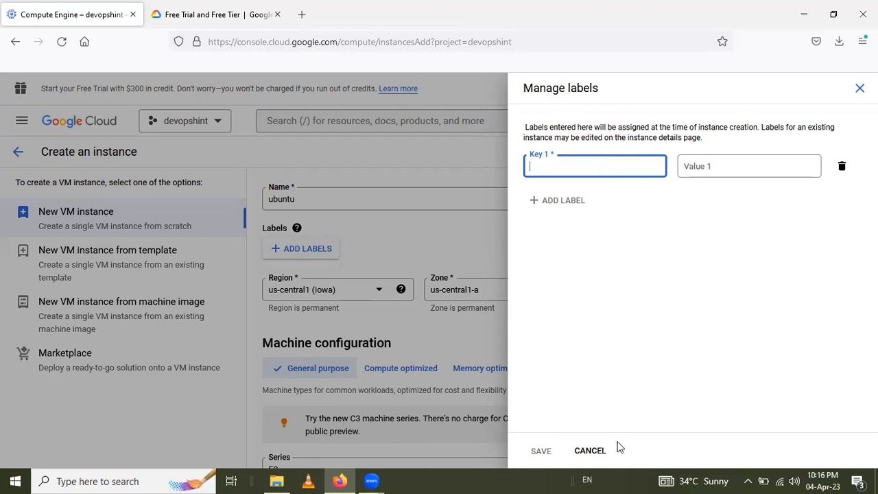
pyautogui.click(590, 453)
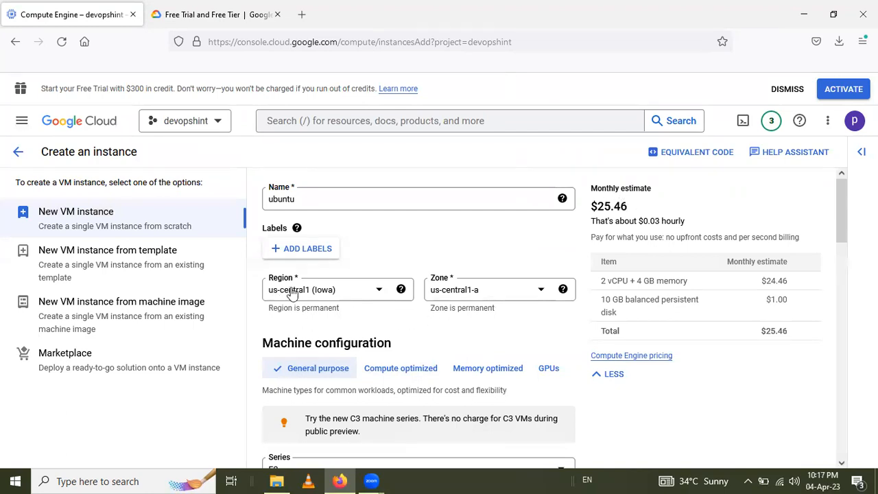
# Step: Set the instance's region to asia-south1 (Mumbai) and its zone to asia-south1-a
pyautogui.click(378, 293)
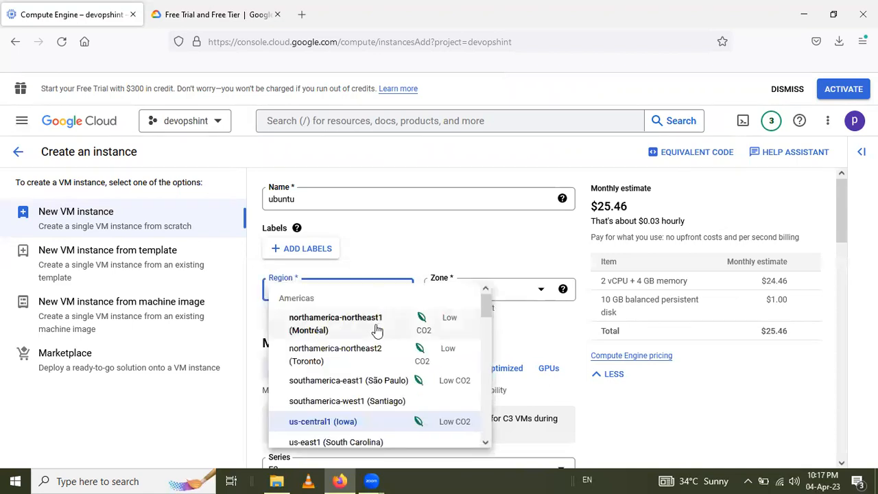
pyautogui.scroll(-2, 363, 370)
pyautogui.scroll(-8, 363, 370)
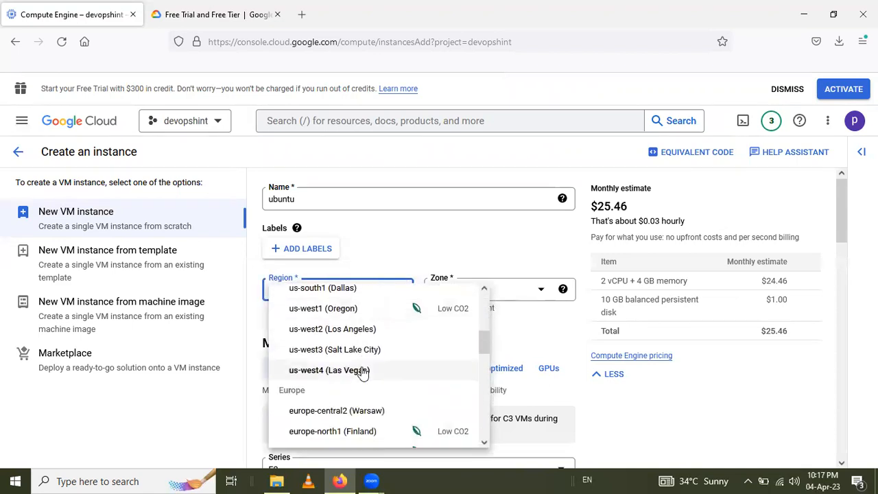
pyautogui.scroll(-8, 362, 374)
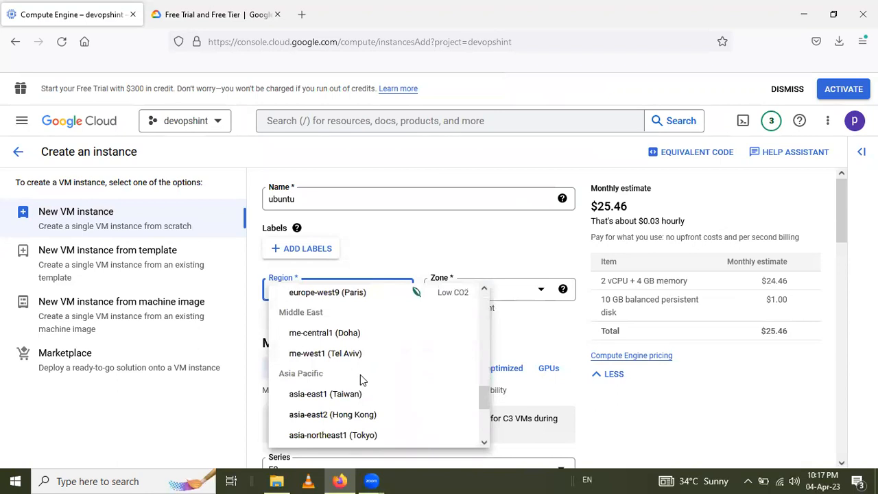
pyautogui.scroll(-2, 360, 390)
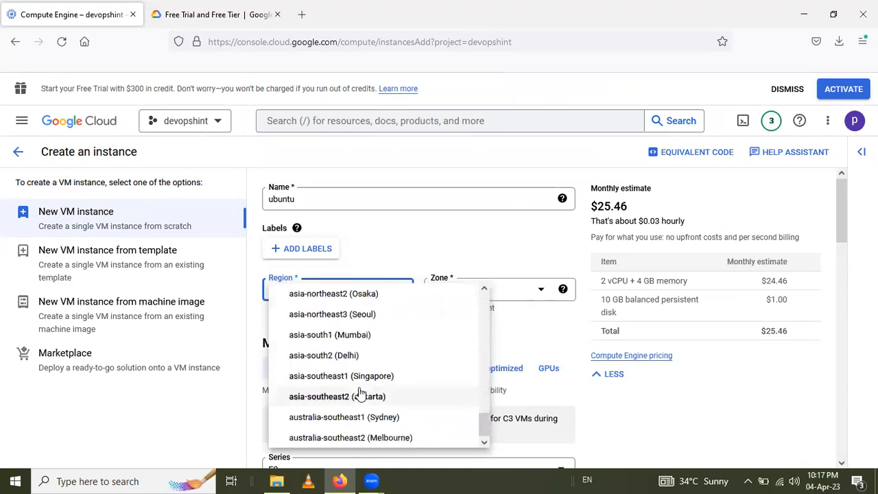
pyautogui.click(348, 338)
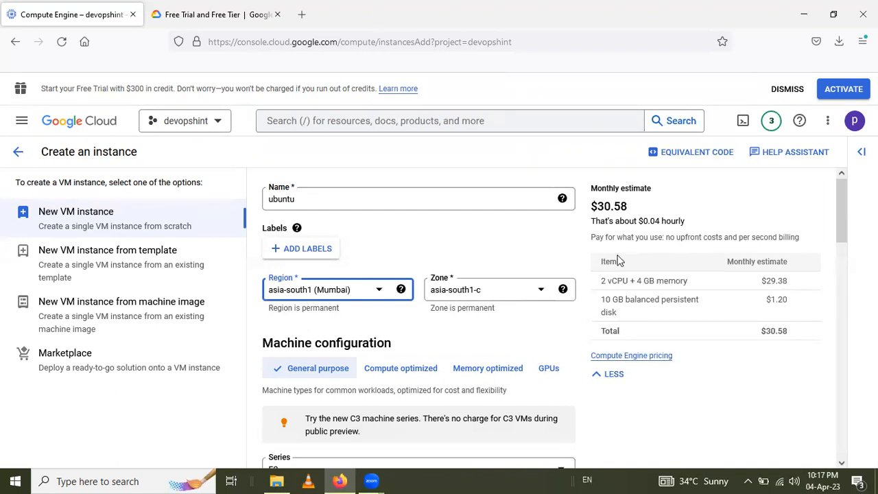
pyautogui.click(499, 292)
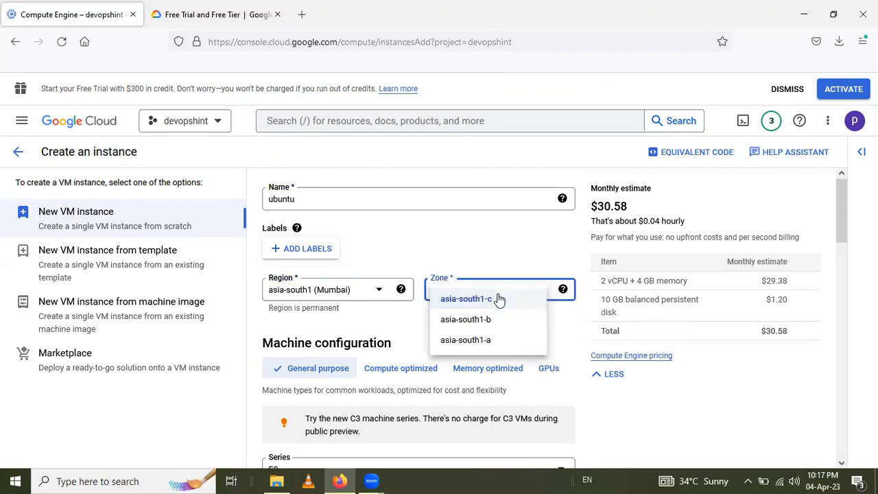
pyautogui.click(490, 341)
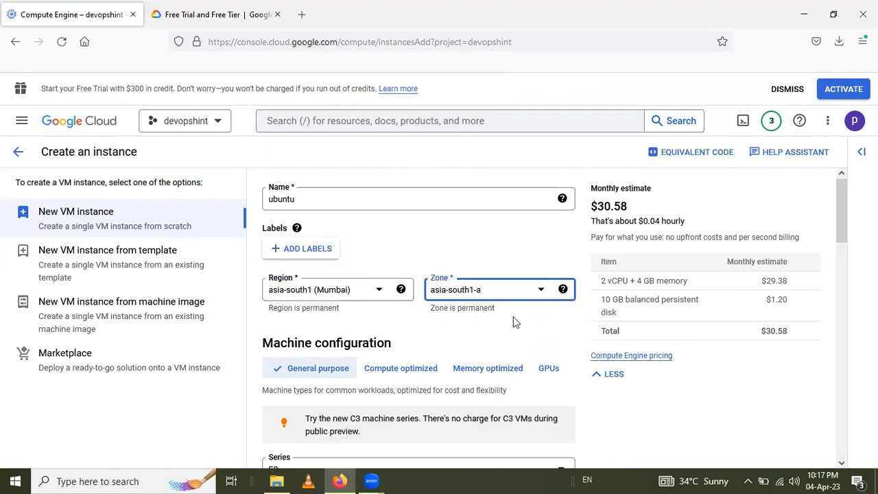
# Step: Review the available series in the General purpose machine family and choose E2 for the instance
pyautogui.scroll(-3, 492, 339)
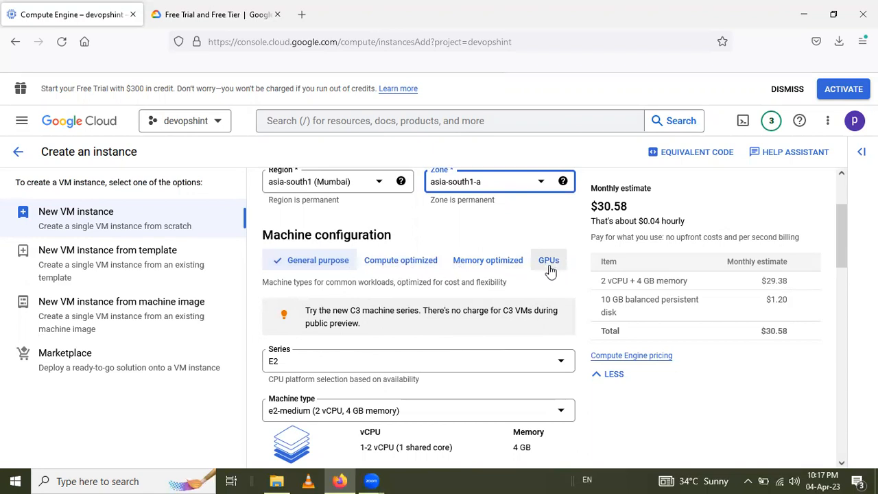
pyautogui.click(306, 268)
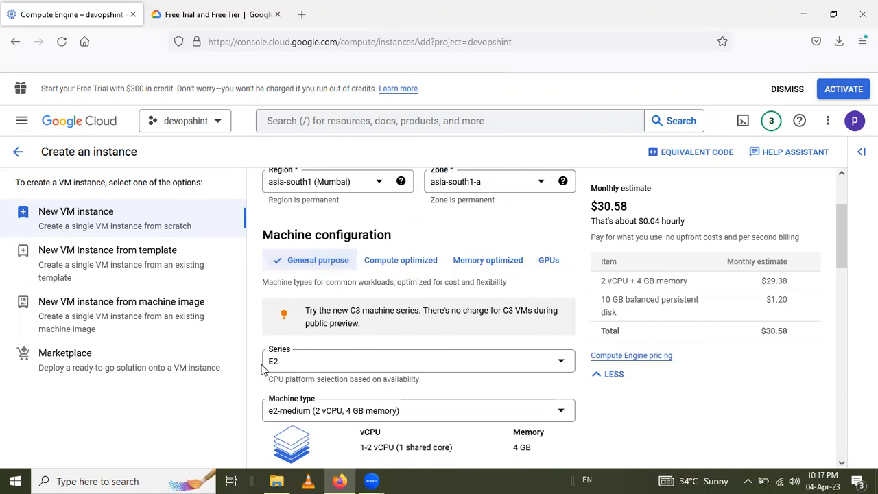
pyautogui.click(351, 365)
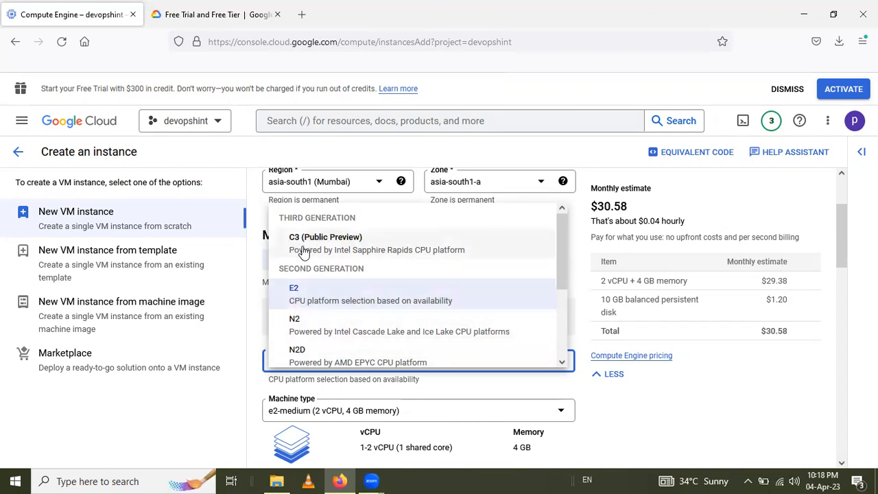
pyautogui.scroll(-3, 327, 312)
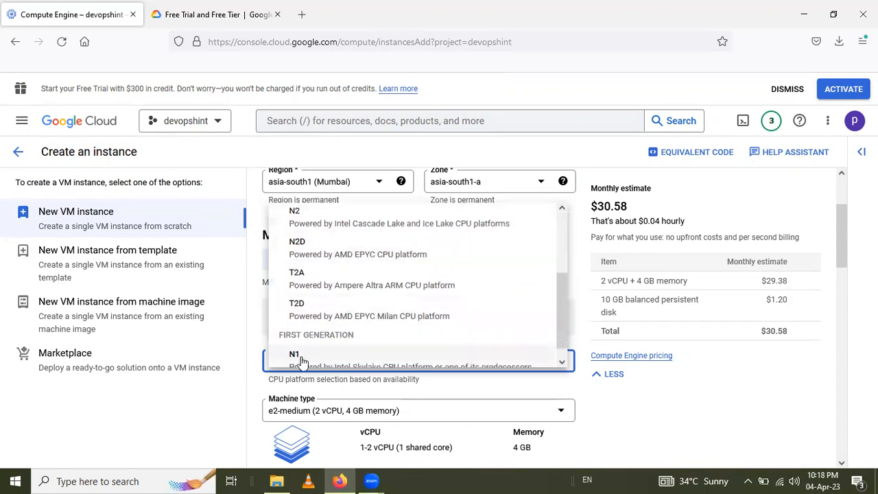
pyautogui.scroll(3, 307, 329)
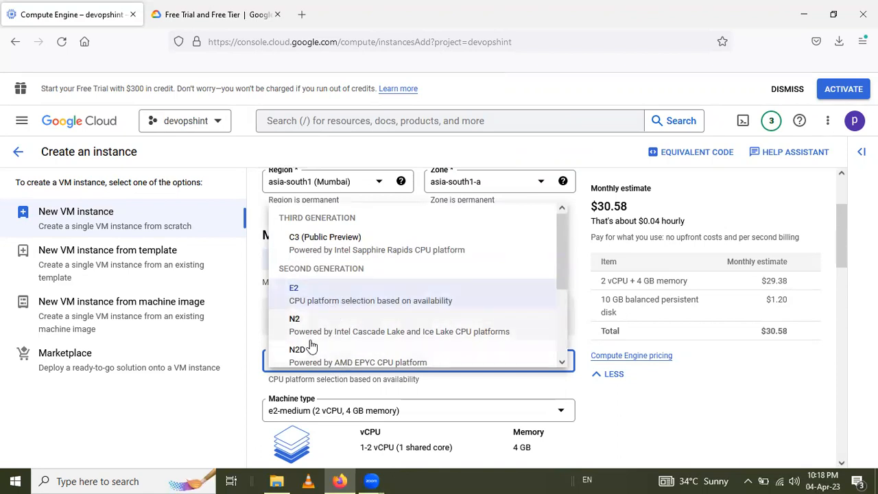
pyautogui.scroll(-1, 300, 355)
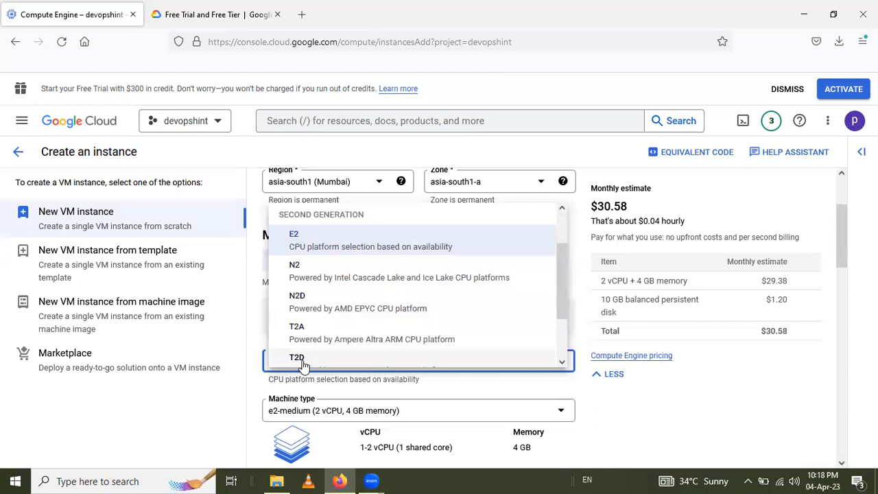
pyautogui.scroll(-1, 312, 334)
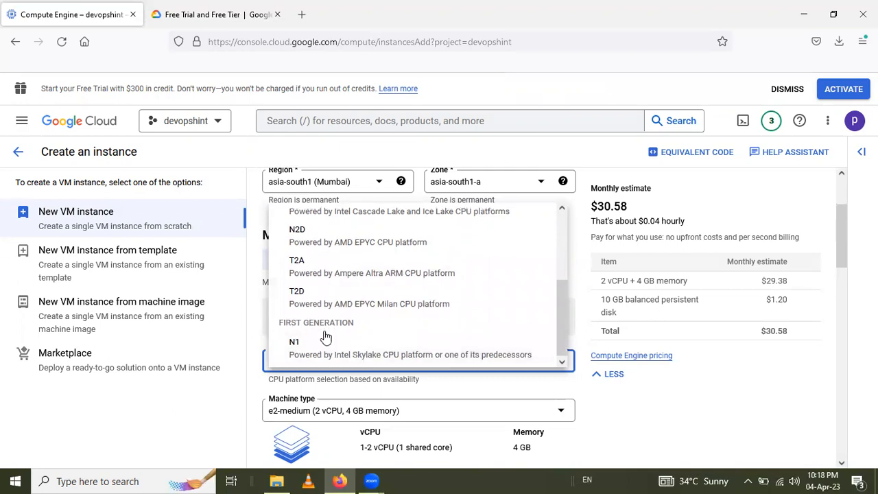
pyautogui.scroll(2, 325, 336)
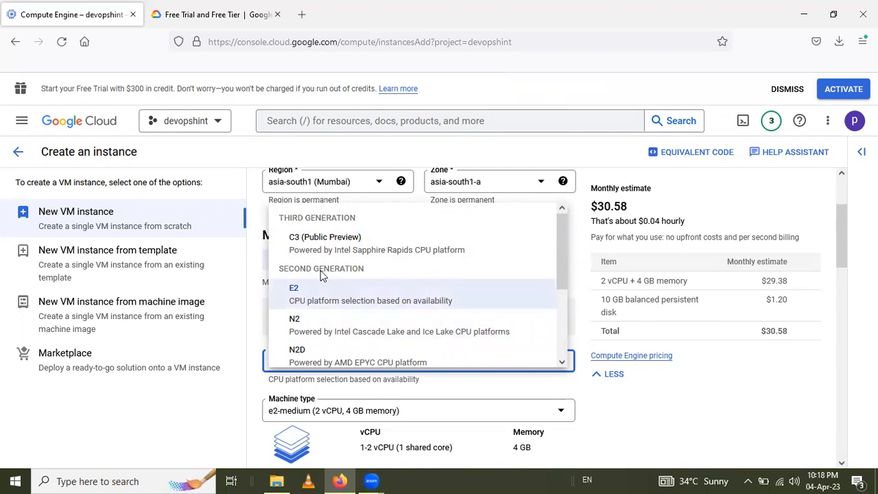
pyautogui.click(340, 294)
# Step: Set the instance's machine type to the shared-core e2-micro with 1 GB memory
pyautogui.scroll(-3, 346, 360)
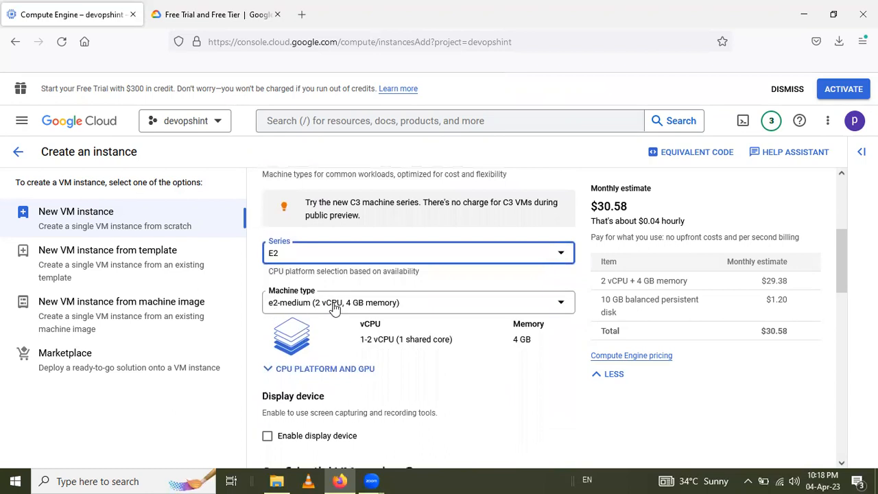
pyautogui.click(336, 306)
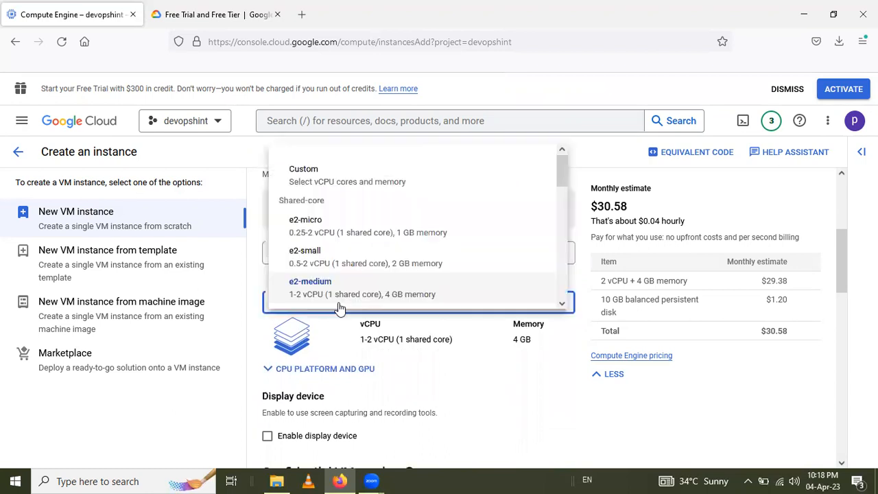
pyautogui.click(320, 233)
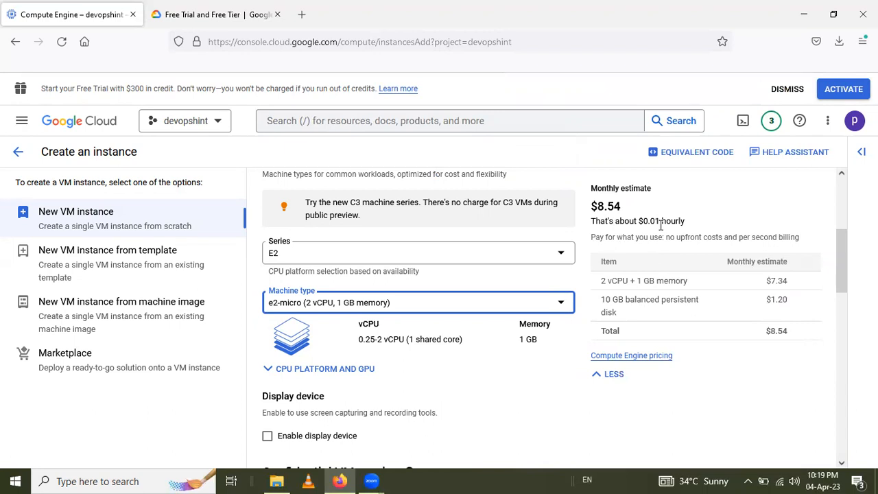
# Step: Change the boot disk's public image operating system to Ubuntu
pyautogui.scroll(-5, 483, 331)
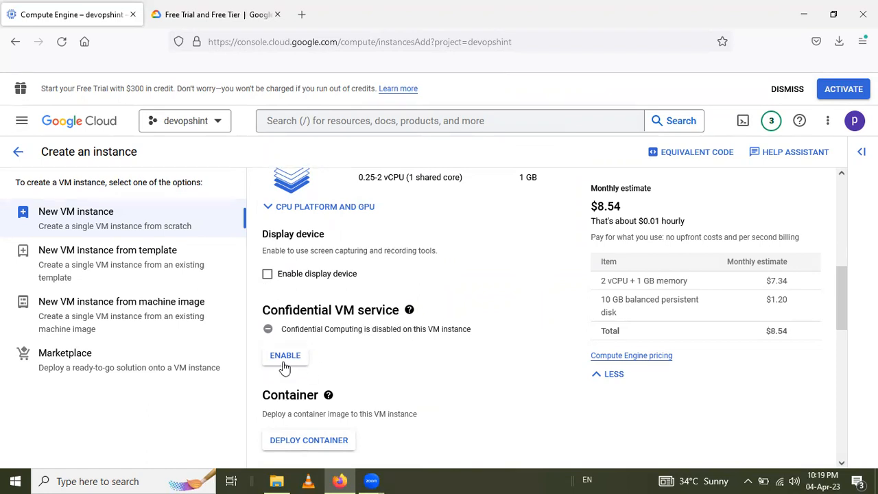
pyautogui.scroll(-5, 345, 347)
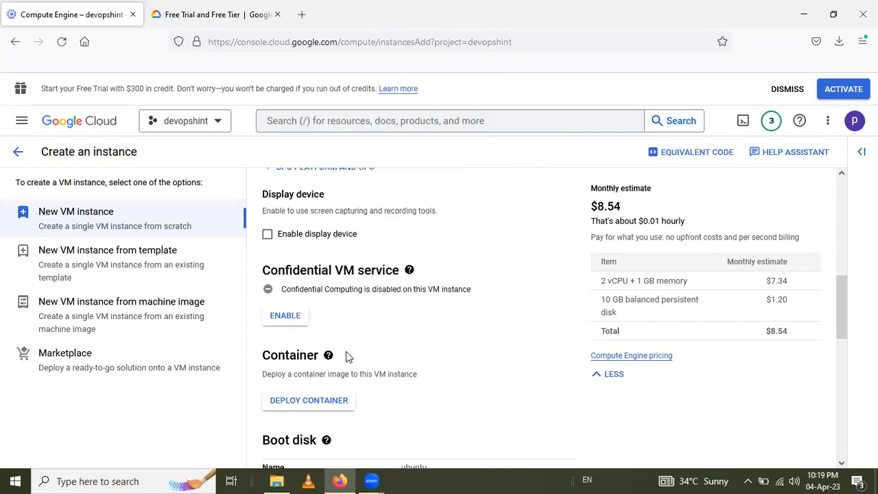
pyautogui.scroll(-2, 318, 363)
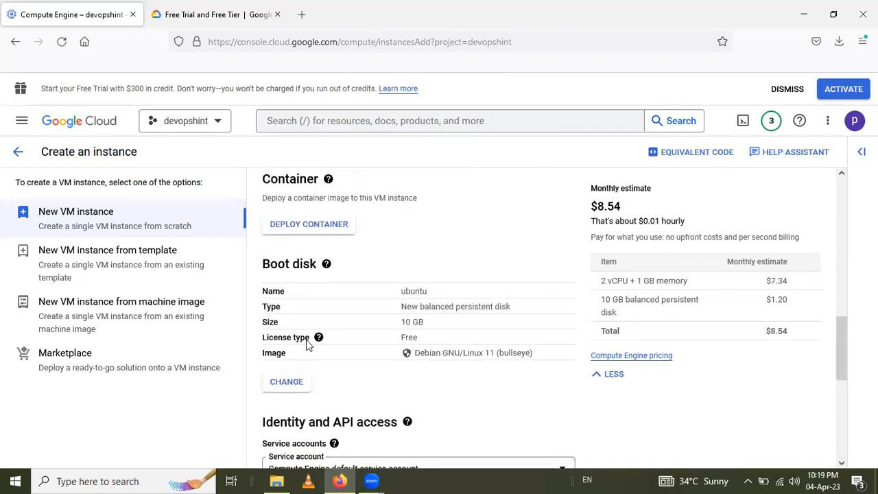
pyautogui.moveTo(325, 265)
pyautogui.moveTo(318, 336)
pyautogui.click(287, 382)
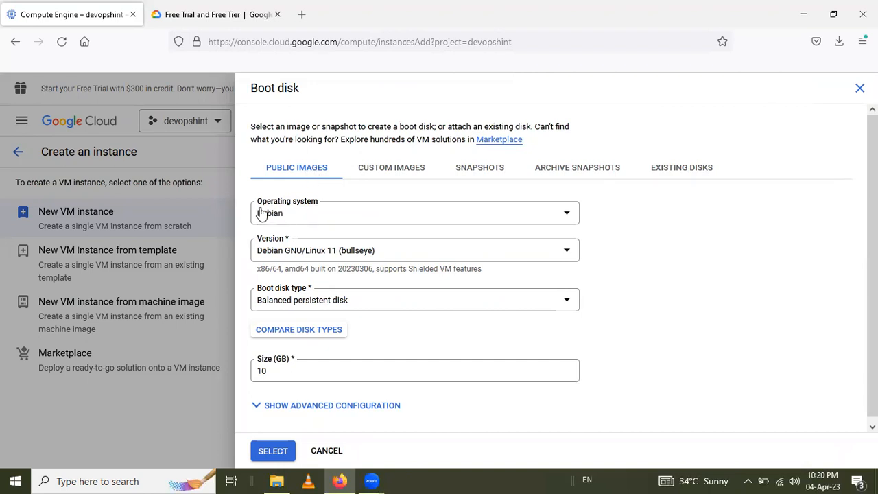
pyautogui.click(312, 216)
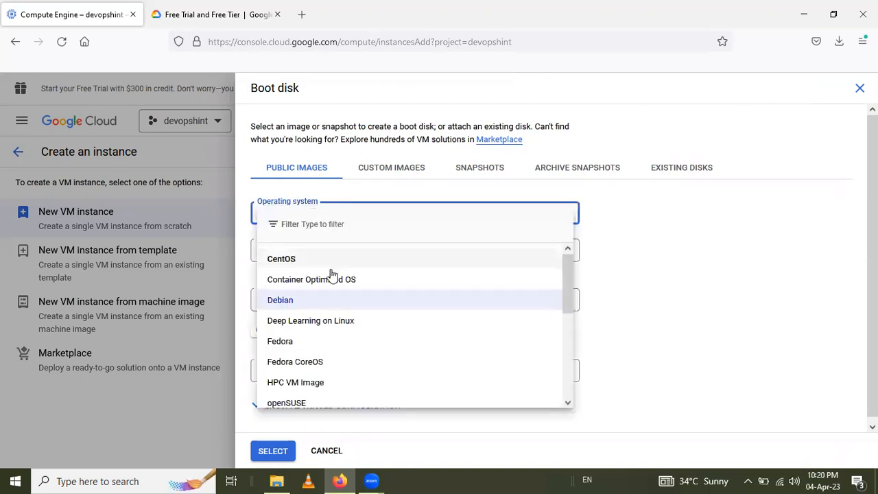
pyautogui.scroll(-1, 329, 295)
pyautogui.scroll(-3, 322, 329)
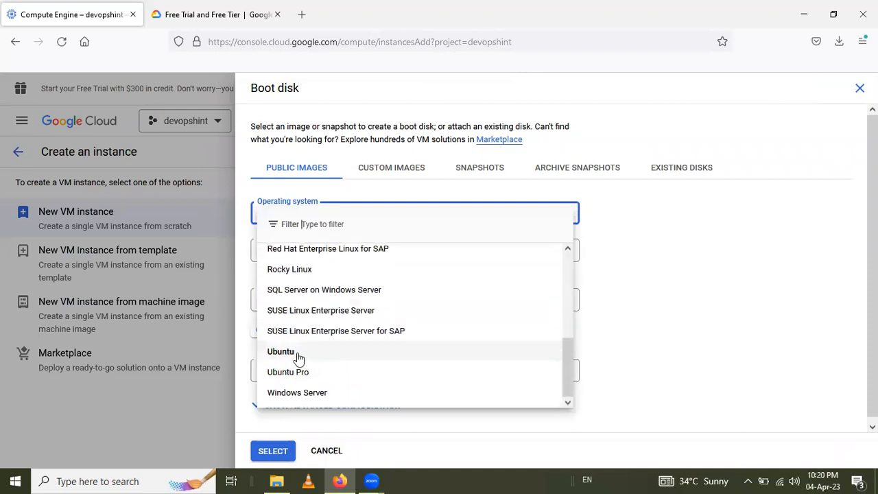
pyautogui.click(297, 352)
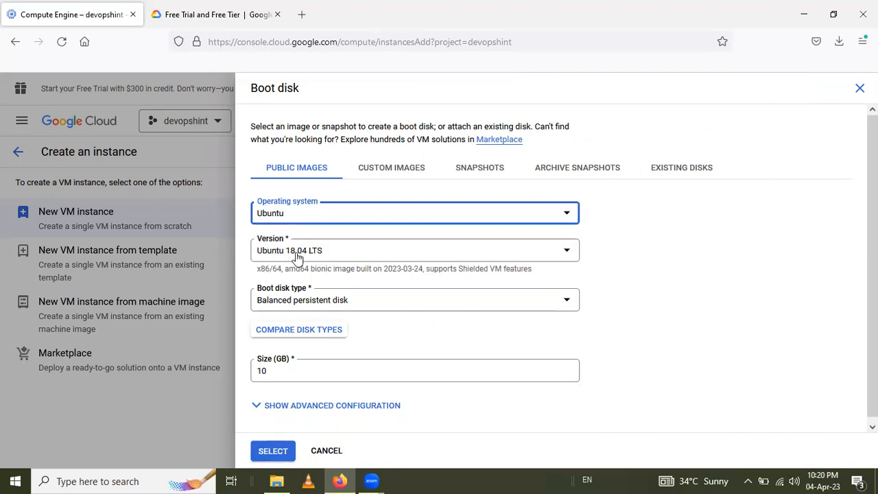
# Step: Set the boot disk image version to Ubuntu 20.04 LTS for x86/64 and apply the boot disk selection
pyautogui.click(358, 257)
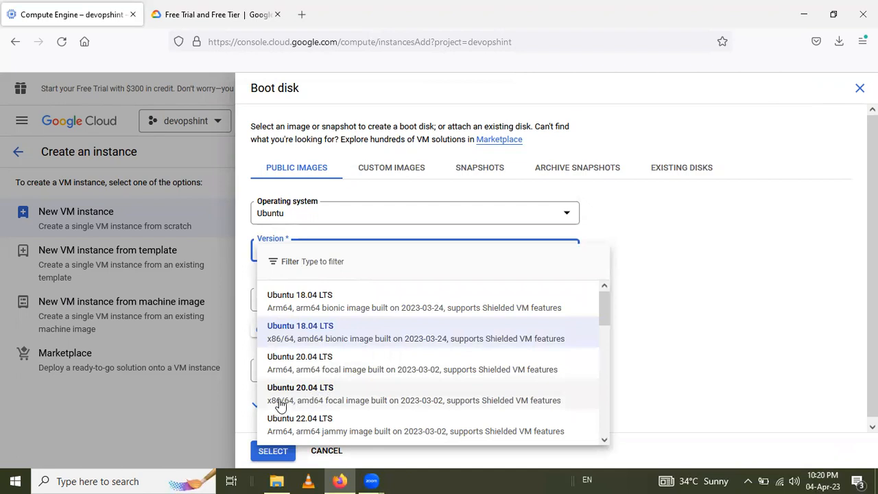
pyautogui.click(318, 396)
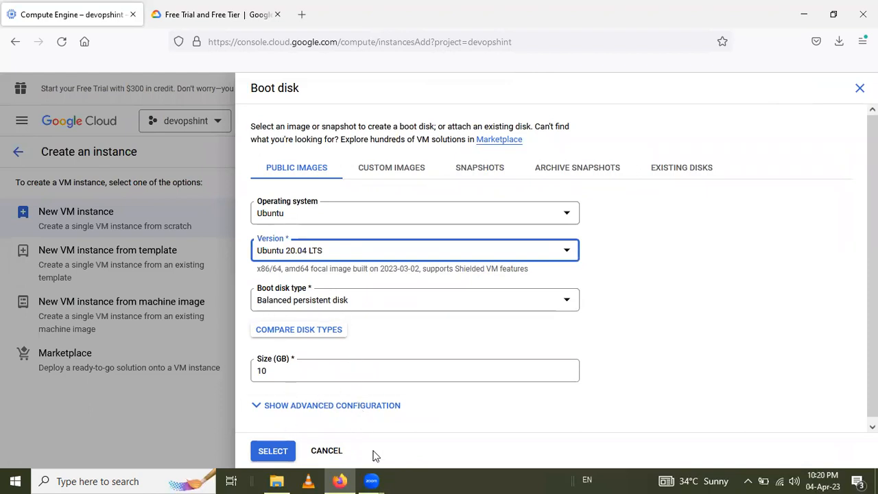
pyautogui.scroll(-1, 381, 388)
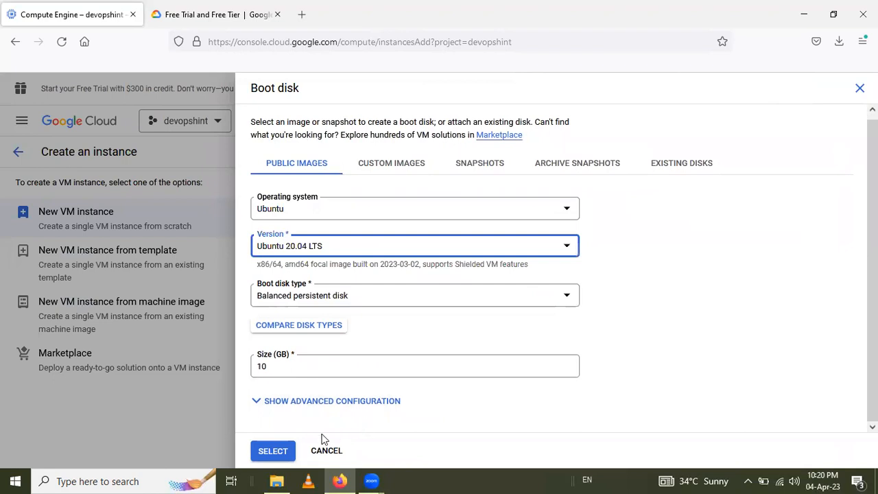
pyautogui.click(281, 455)
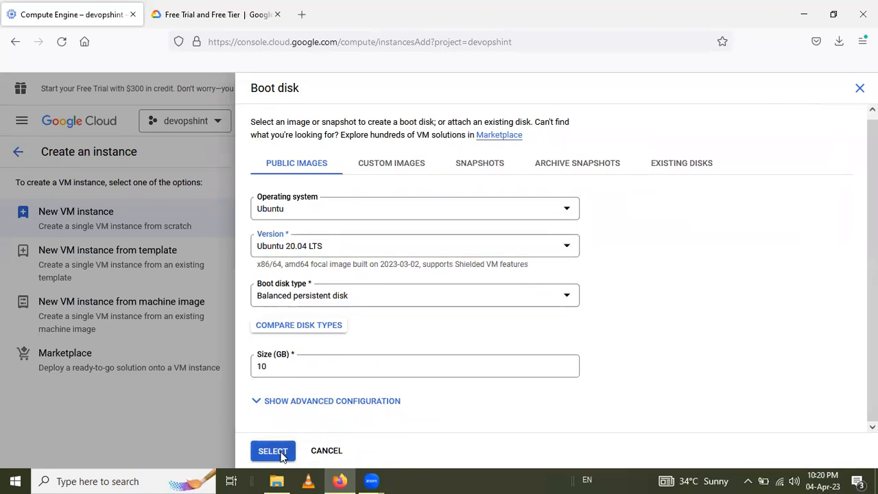
# Step: Allow HTTP traffic through the instance's firewall and create the VM instance
pyautogui.scroll(-3, 357, 371)
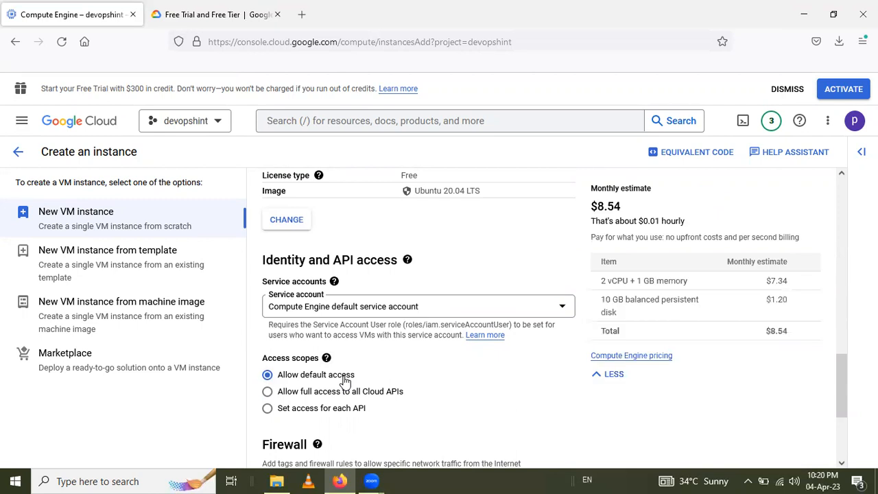
pyautogui.scroll(-3, 366, 362)
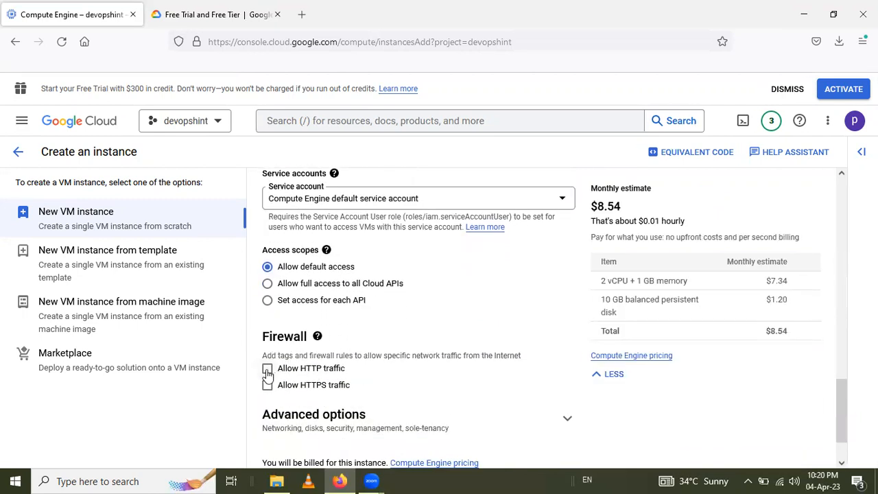
pyautogui.click(268, 370)
pyautogui.scroll(-2, 363, 373)
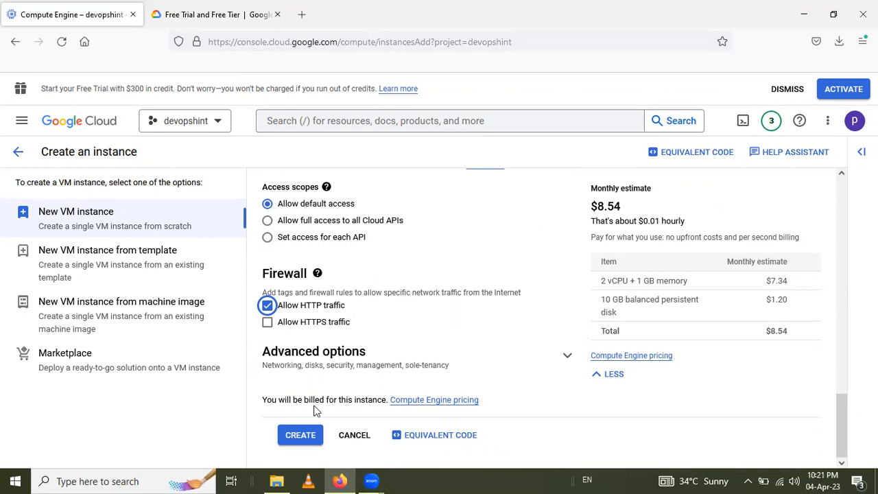
pyautogui.click(308, 443)
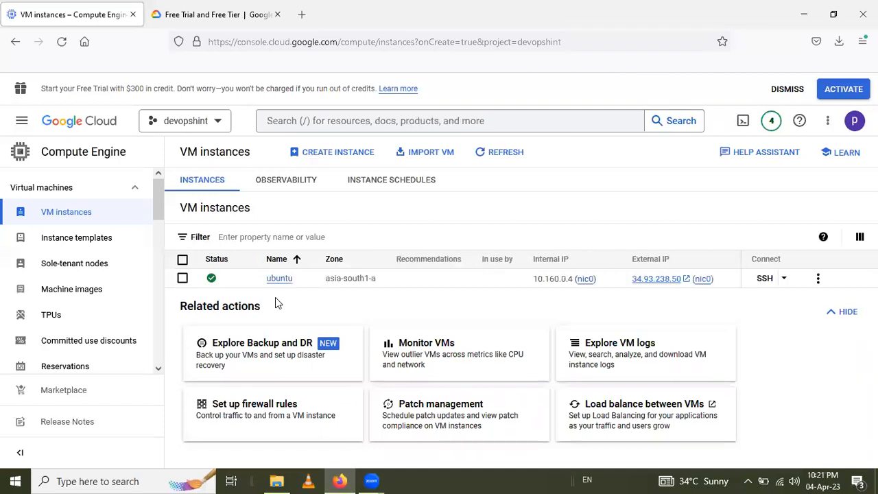
# Step: Open an SSH session to the ubuntu instance in a browser window, showing the blocked SSH pop-up
pyautogui.click(182, 278)
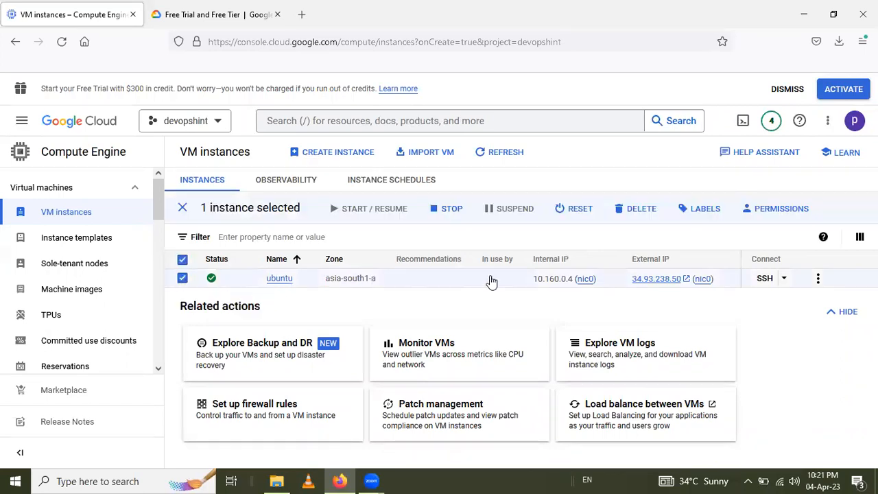
pyautogui.click(784, 281)
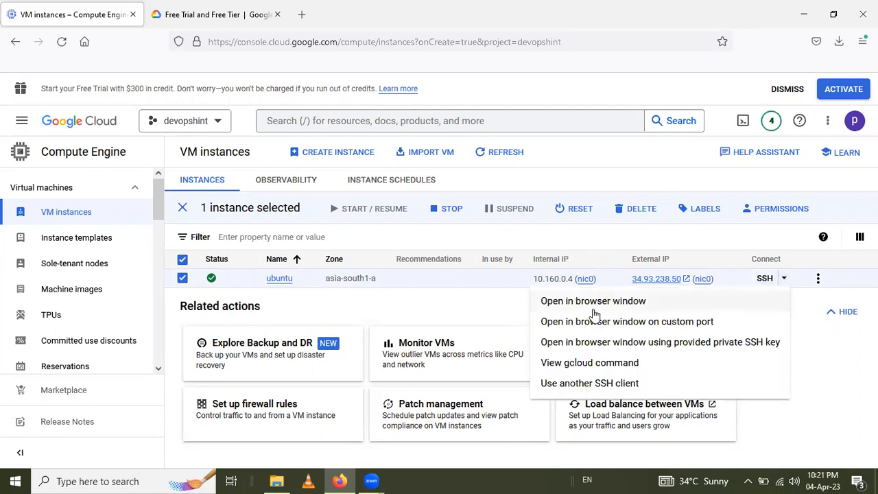
pyautogui.click(563, 305)
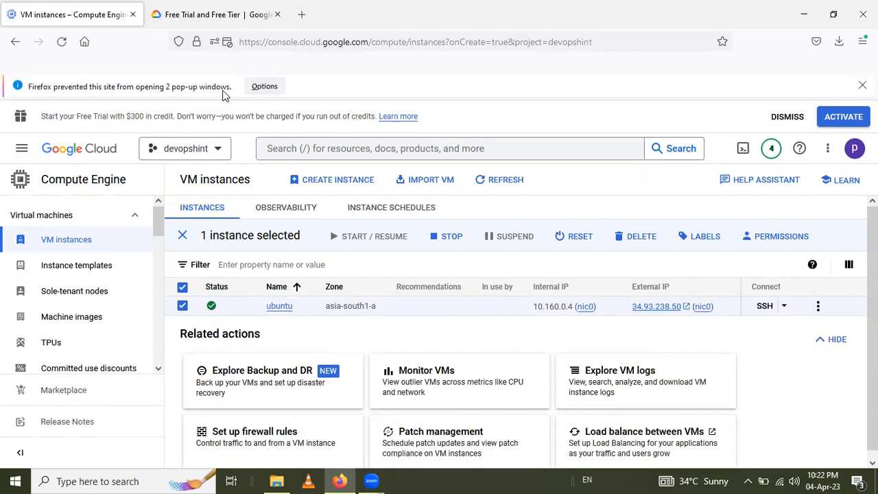
pyautogui.click(261, 86)
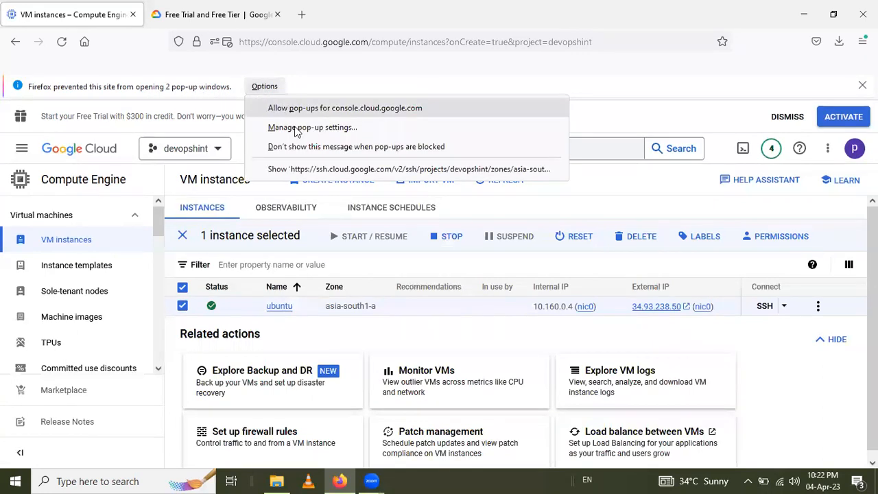
pyautogui.click(305, 173)
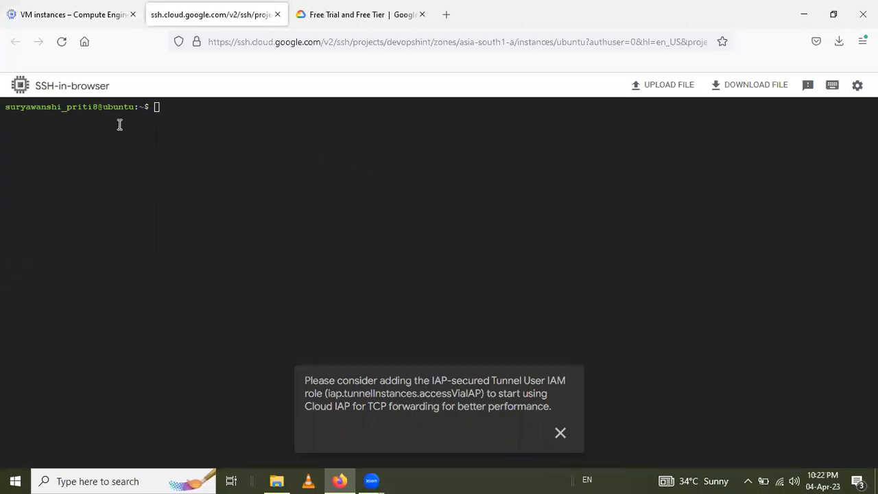
# Step: Try to display the operating system details in the SSH terminal with the command cat/etc/os-release
pyautogui.click(171, 106)
pyautogui.write('cat / etc/os-rel')
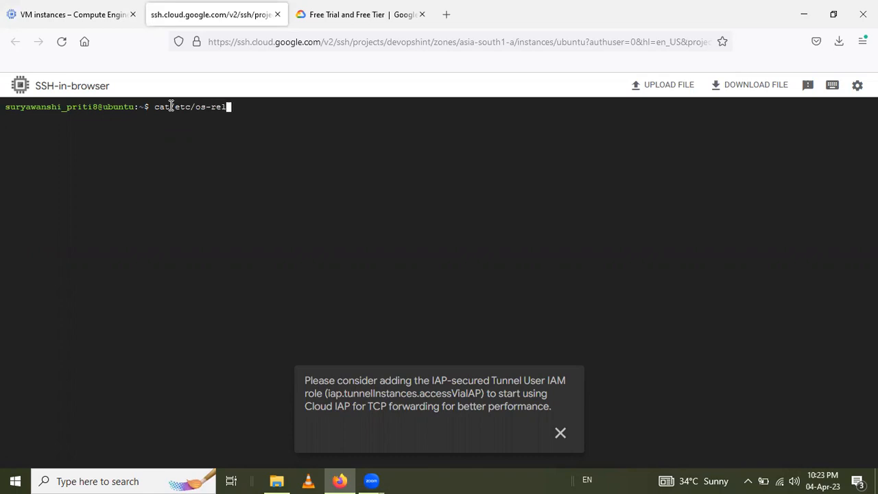
pyautogui.write('ease')
pyautogui.press('Return')
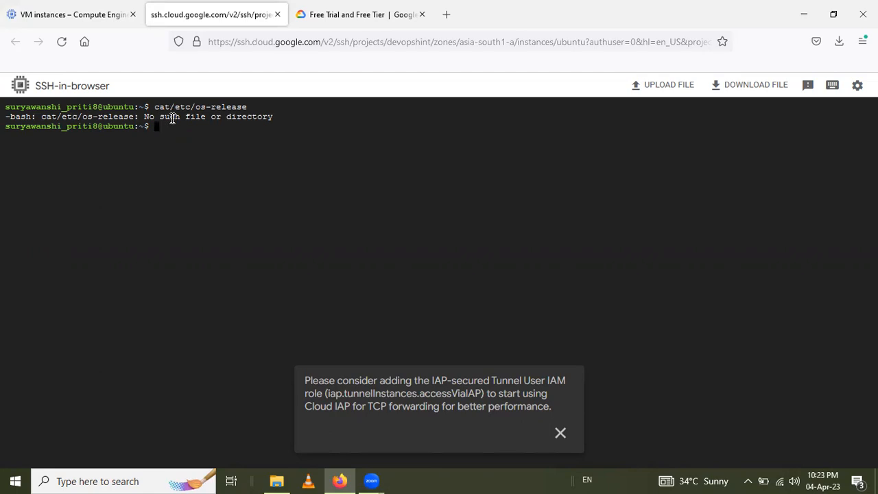
# Step: Correct the previous command to cat /etc/os-release, run it to check the OS version, and return to the VM instances page
pyautogui.press('Up')
pyautogui.press('Left')
pyautogui.press('Left')
pyautogui.press('Left')
pyautogui.press('Left')
pyautogui.press('Left')
pyautogui.press('Left')
pyautogui.press('Left')
pyautogui.press('Left')
pyautogui.press('Left')
pyautogui.press('Left')
pyautogui.press('Left')
pyautogui.press('Left')
pyautogui.press('Left')
pyautogui.press('Left')
pyautogui.press('Left')
pyautogui.press('Left')
pyautogui.press('Left')
pyautogui.press('Left')
pyautogui.press('Right')
pyautogui.press('Right')
pyautogui.press('Right')
pyautogui.press('Return')
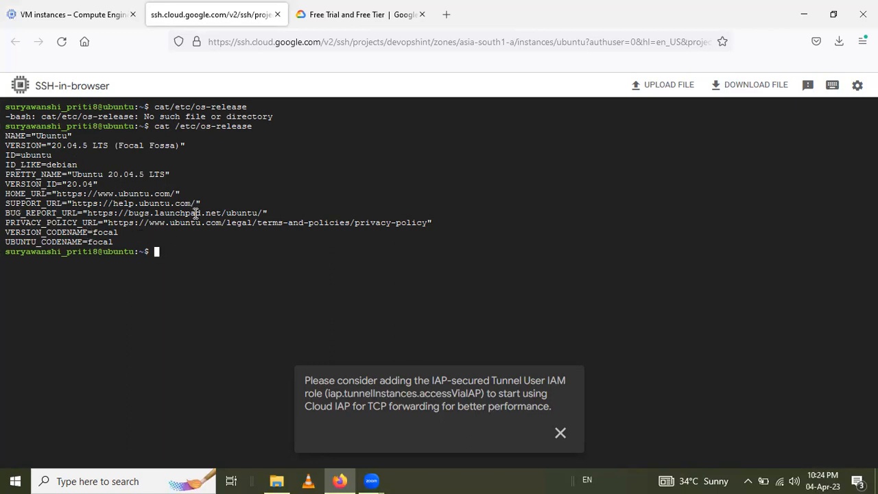
pyautogui.click(79, 15)
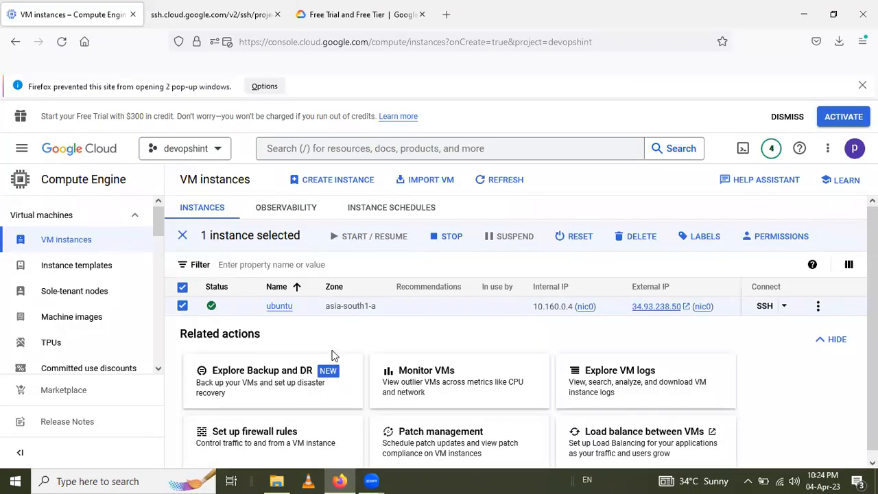